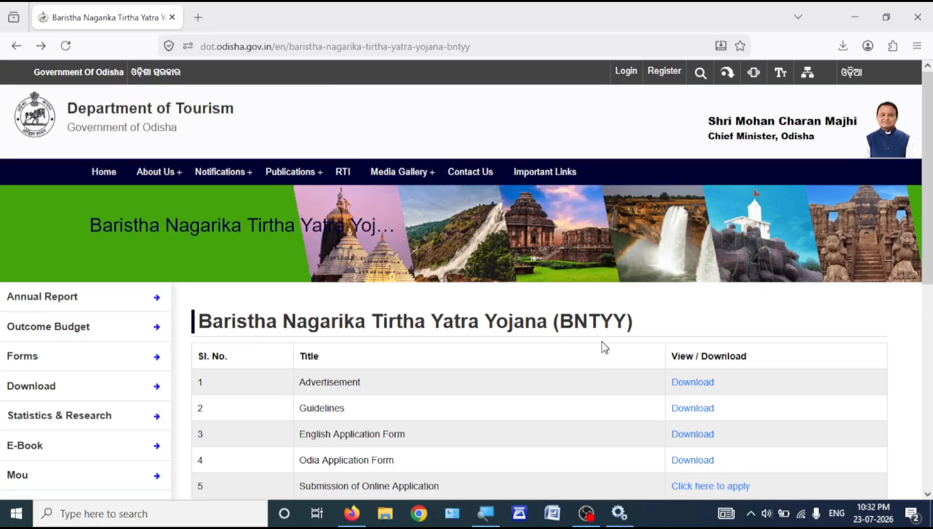
Open the online application link for Baristha Nagarika Tirtha Yatra Yojana, accept the external redirect and close the scheme banner.
scroll(426, 296, "down", 4)
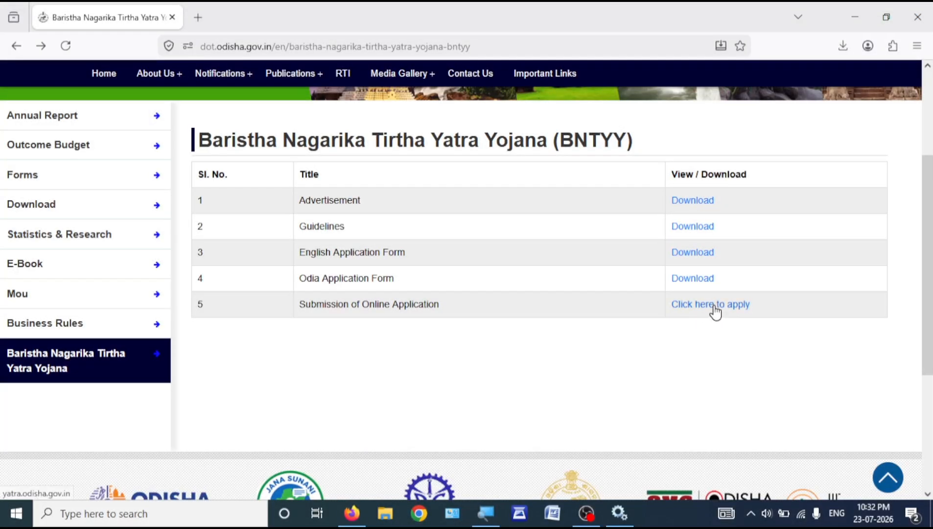
left_click(715, 306)
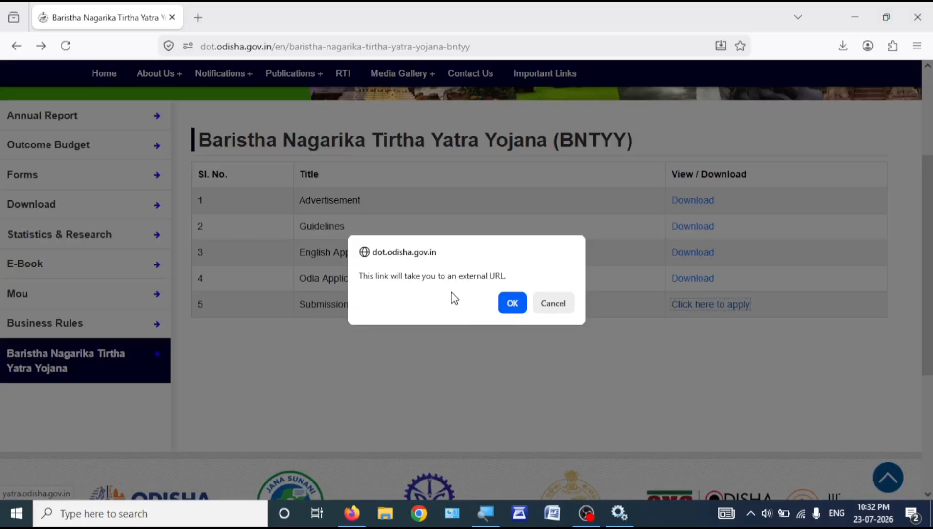
left_click(512, 302)
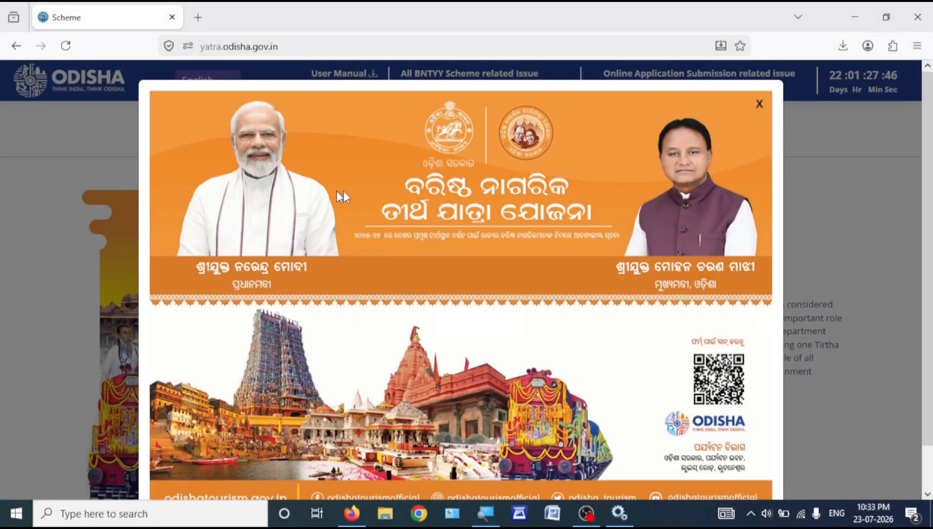
left_click(760, 106)
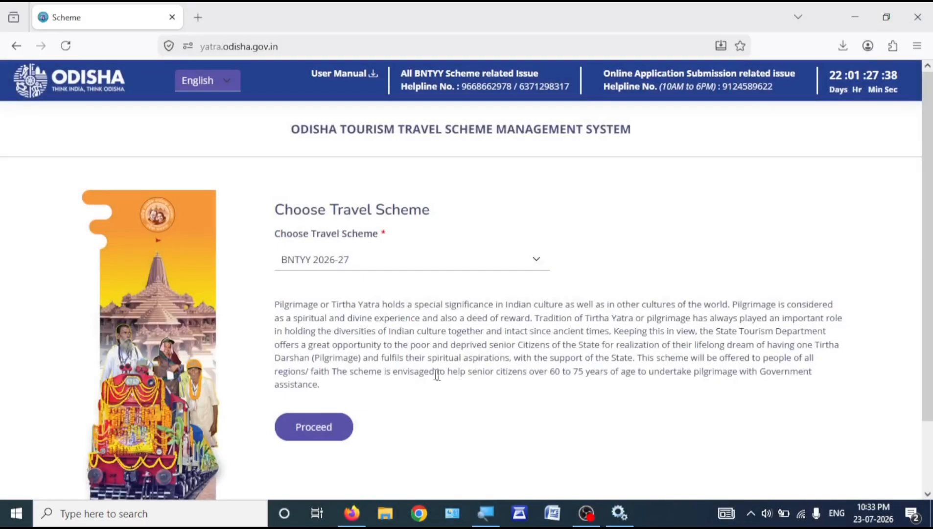
Proceed with the BNTYY 2026-27 travel scheme and open the sign-up page for new applicants.
left_click_drag(928, 295, 927, 358)
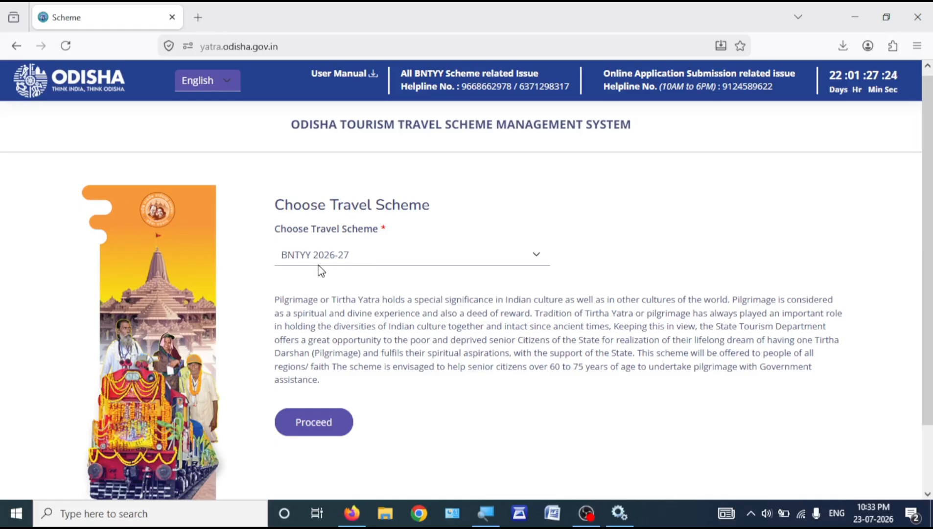
left_click(312, 421)
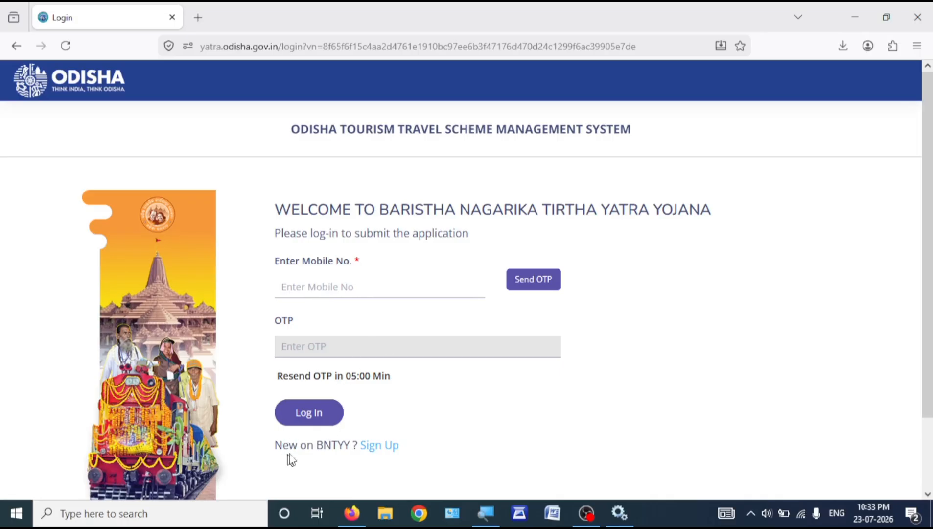
left_click(382, 446)
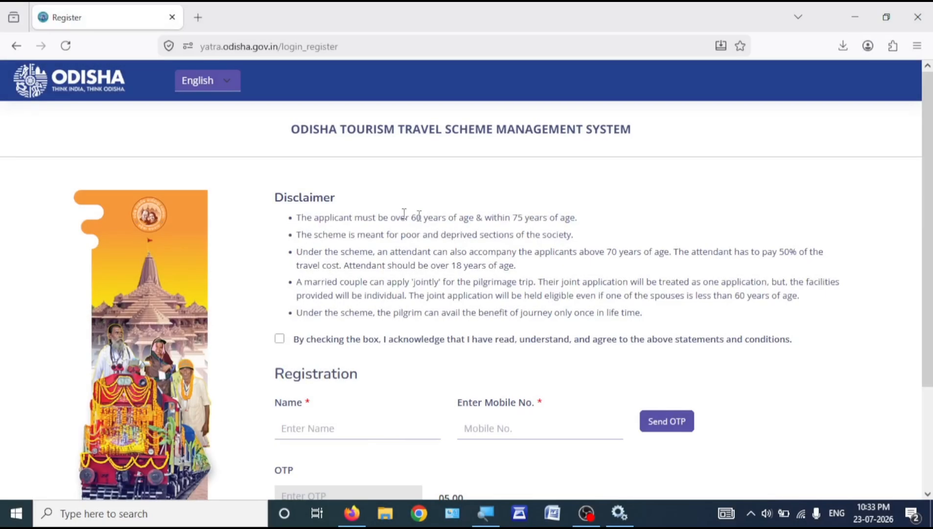
Acknowledge the disclaimer statements and submit the completed sign-up registration.
left_click(279, 338)
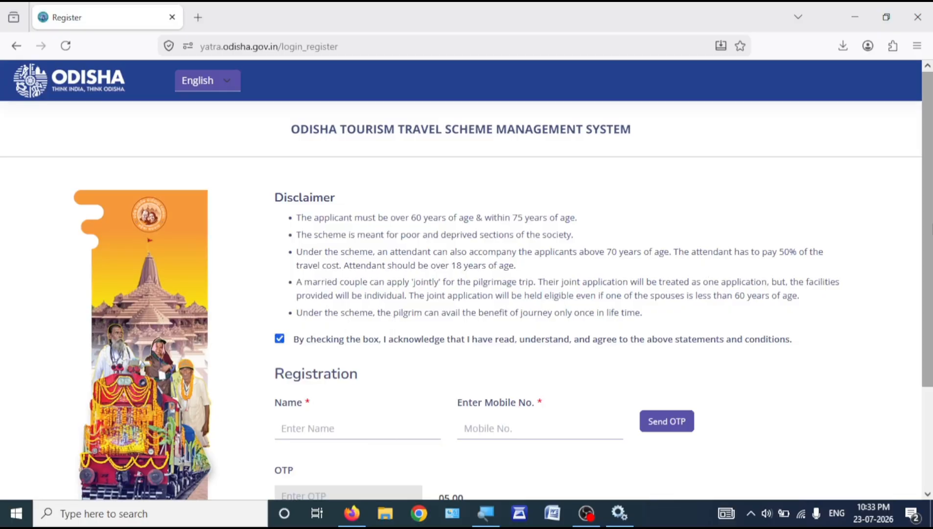
scroll(308, 283, "down", 3)
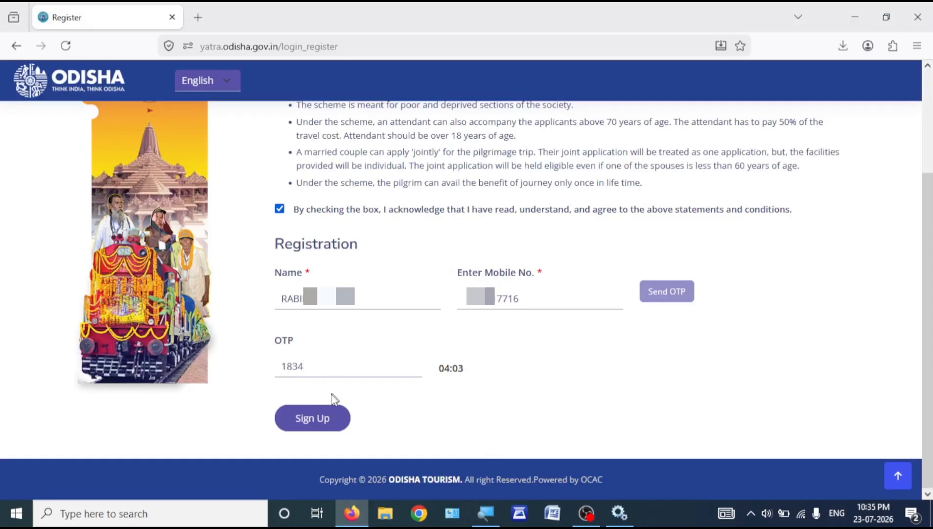
left_click(312, 424)
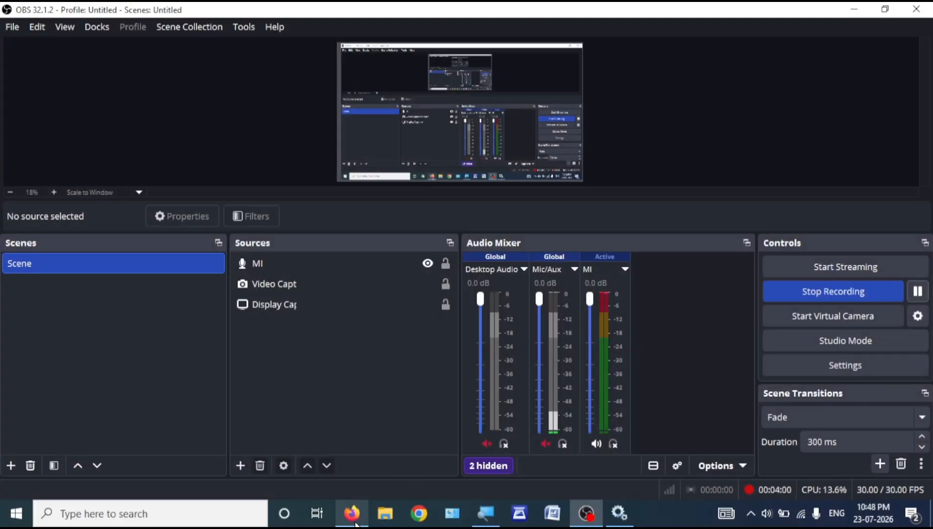
Switch back to Firefox and log in to the scheme portal with the filled-in credentials.
left_click(351, 512)
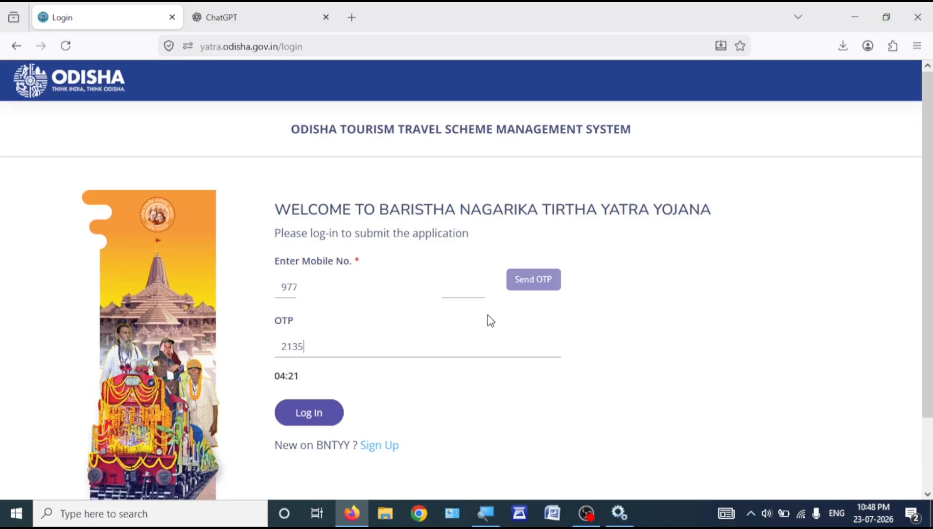
key("Return")
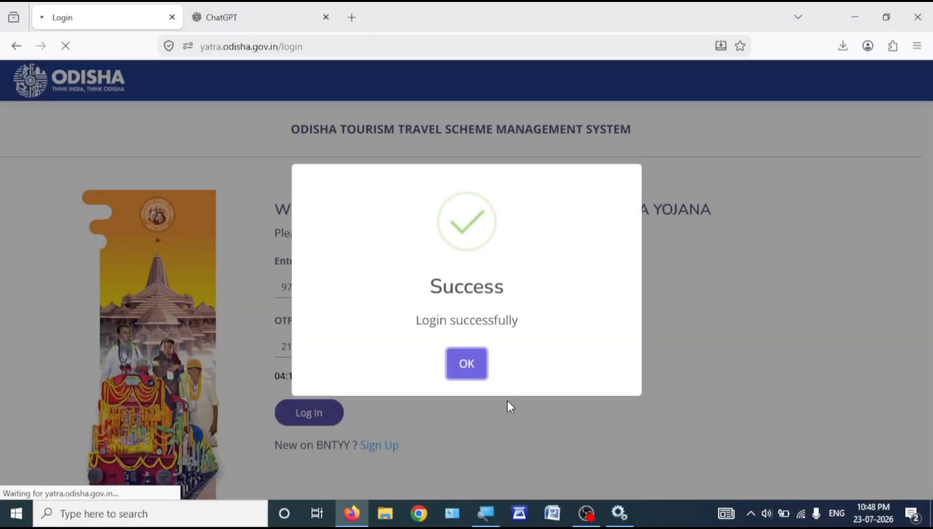
left_click(466, 365)
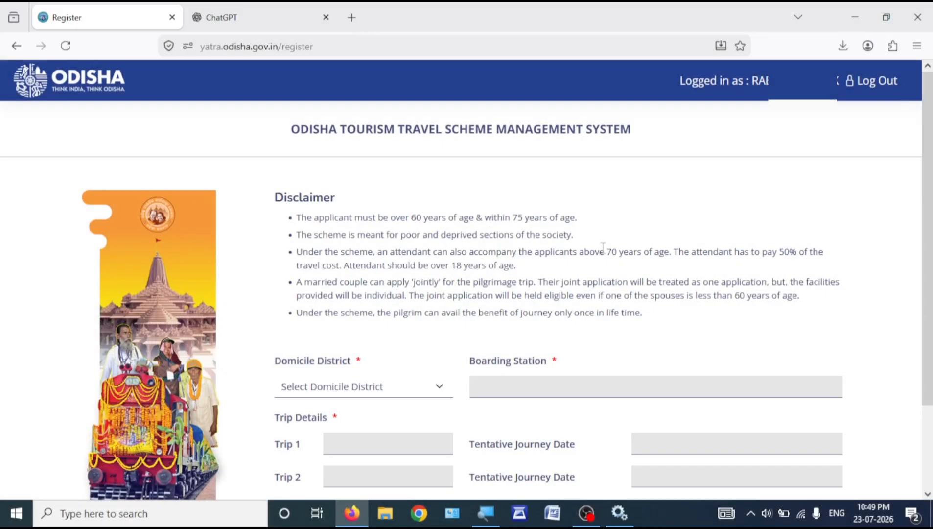
Set the domicile district to Keonjhar, continue to the application details and choose the Individual application type.
scroll(912, 244, "down", 1)
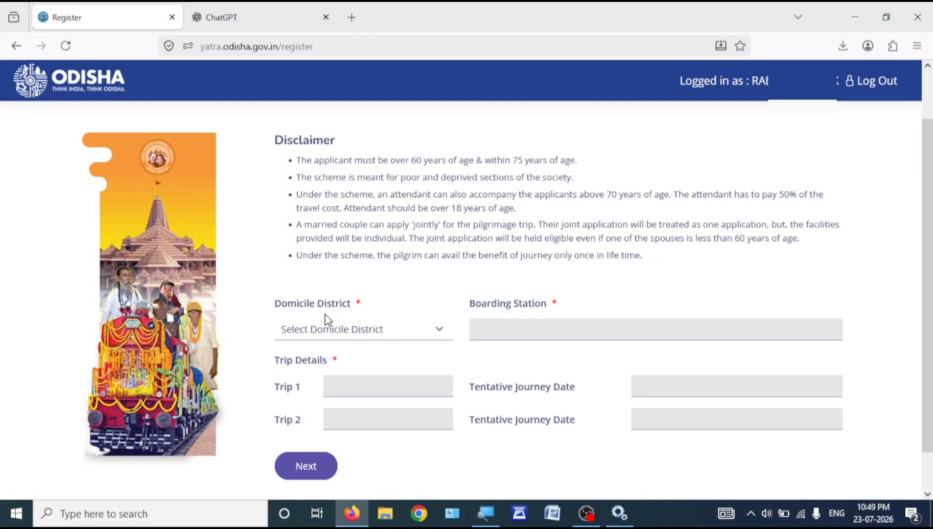
left_click(360, 329)
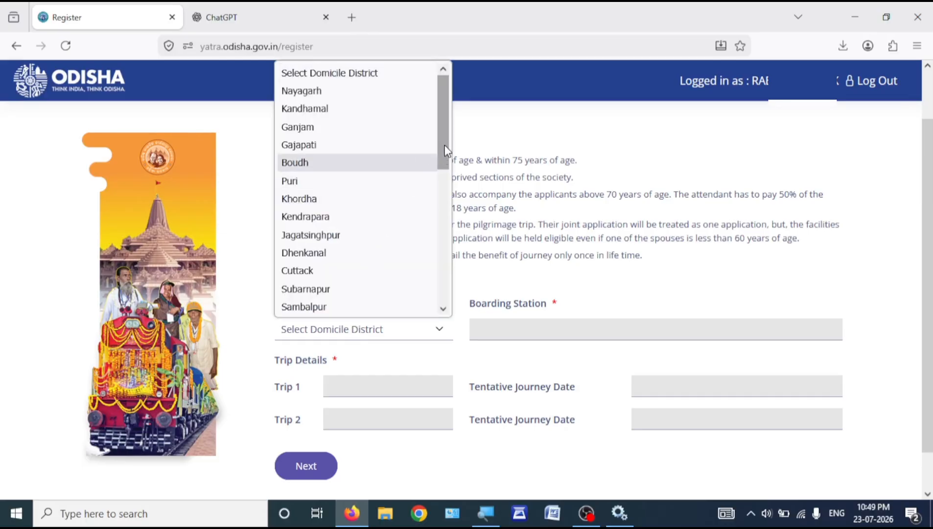
left_click_drag(446, 150, 447, 195)
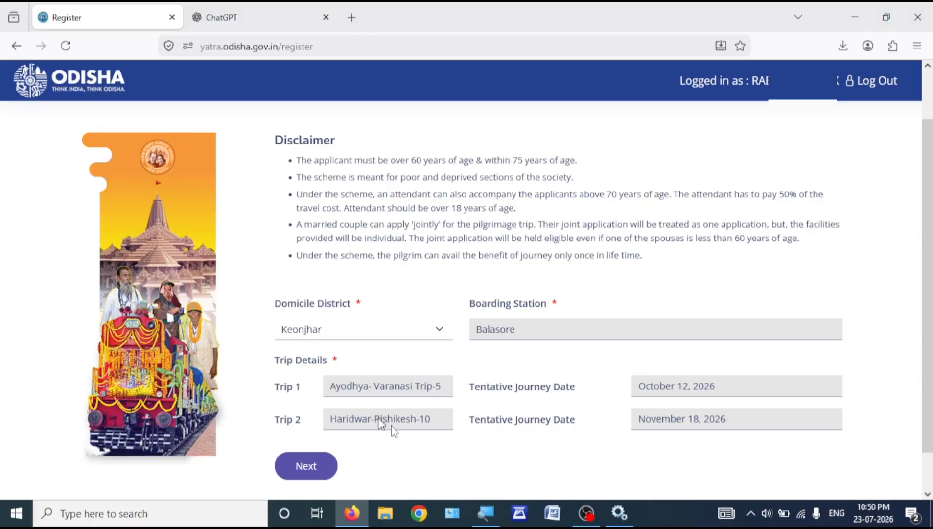
left_click(302, 469)
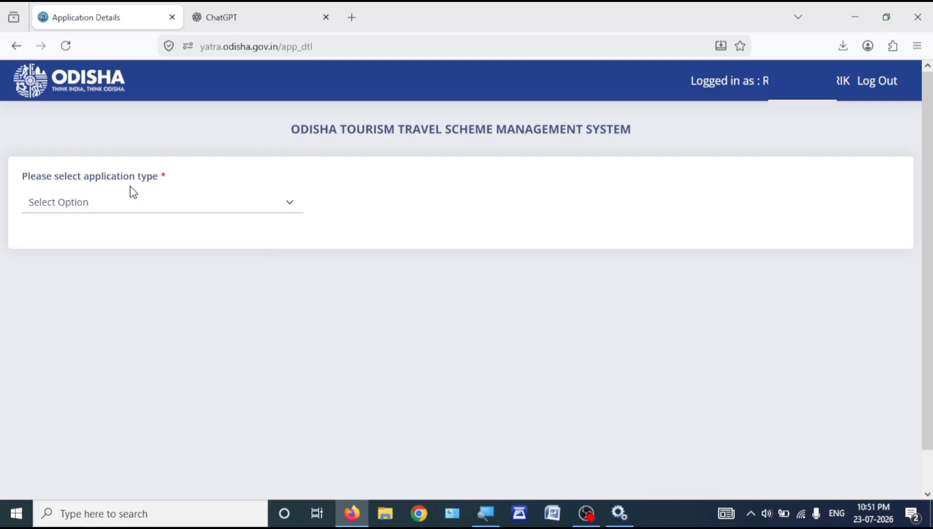
left_click(157, 205)
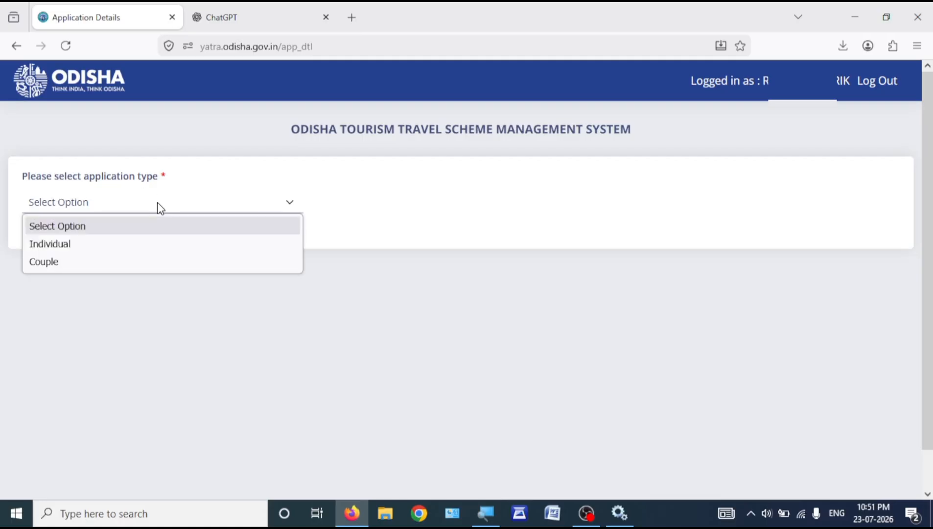
left_click(65, 247)
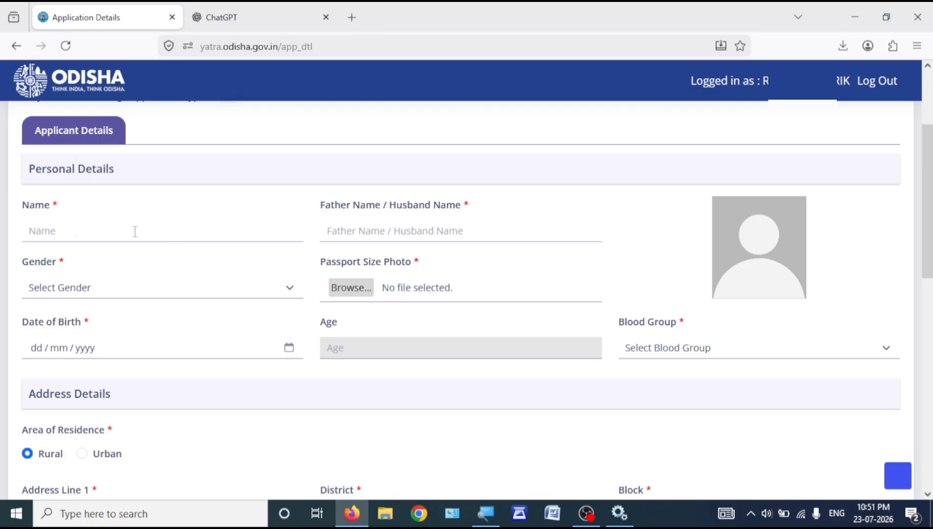
Set the applicant's blood group to A+ and the identity proof type to Aadhaar card.
left_click(120, 293)
left_click(120, 296)
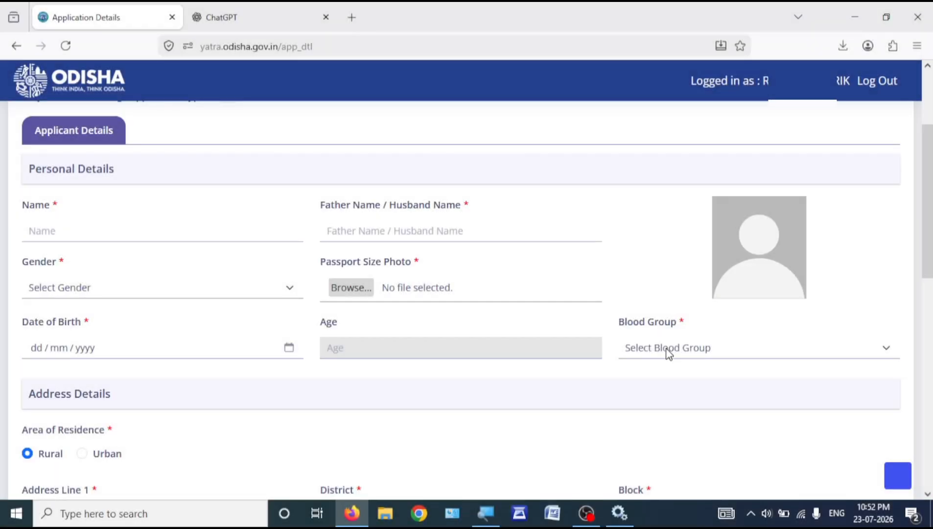
left_click(667, 349)
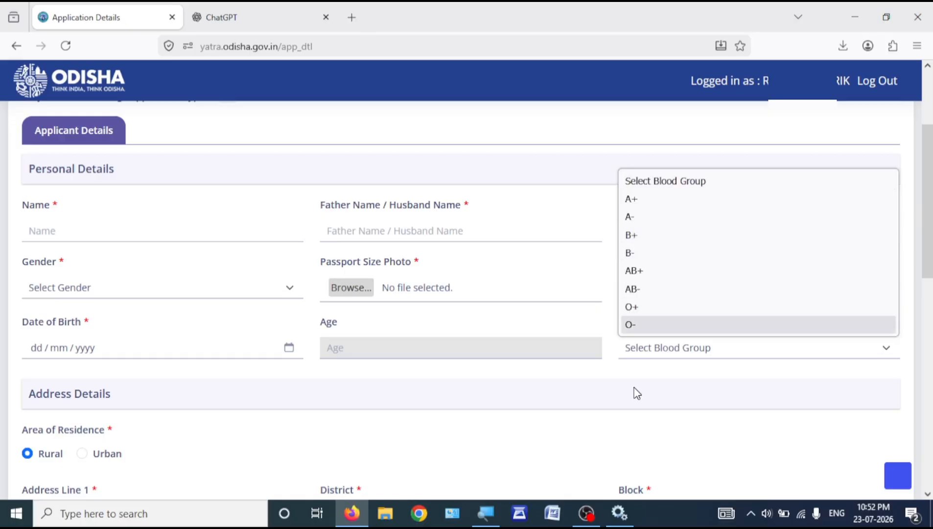
left_click(636, 201)
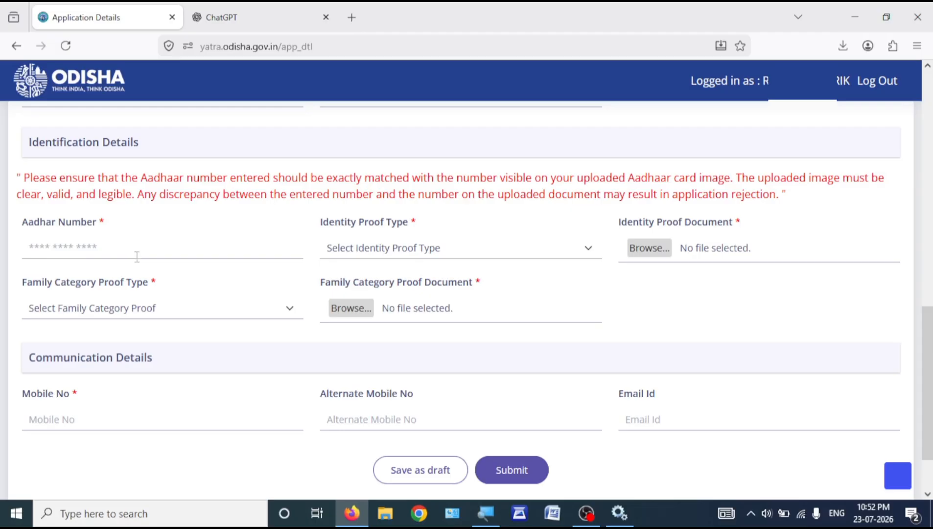
left_click(382, 251)
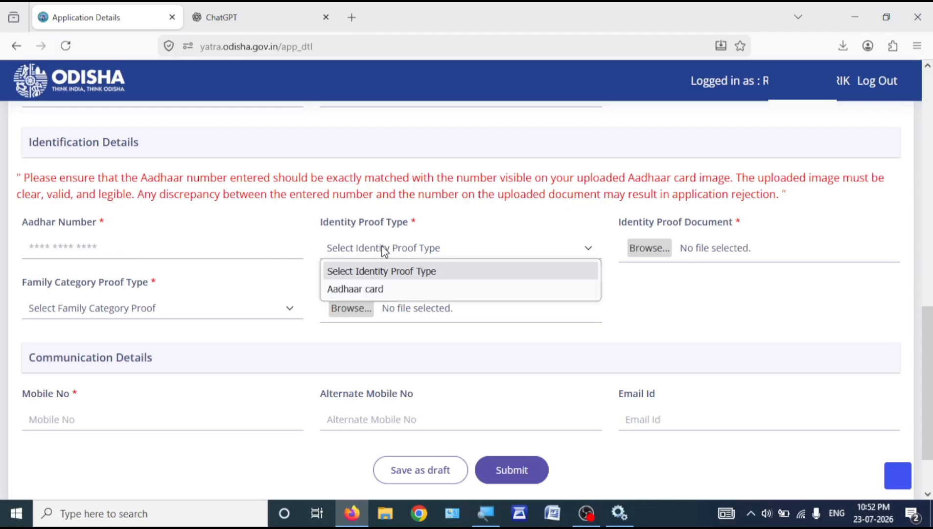
left_click(375, 290)
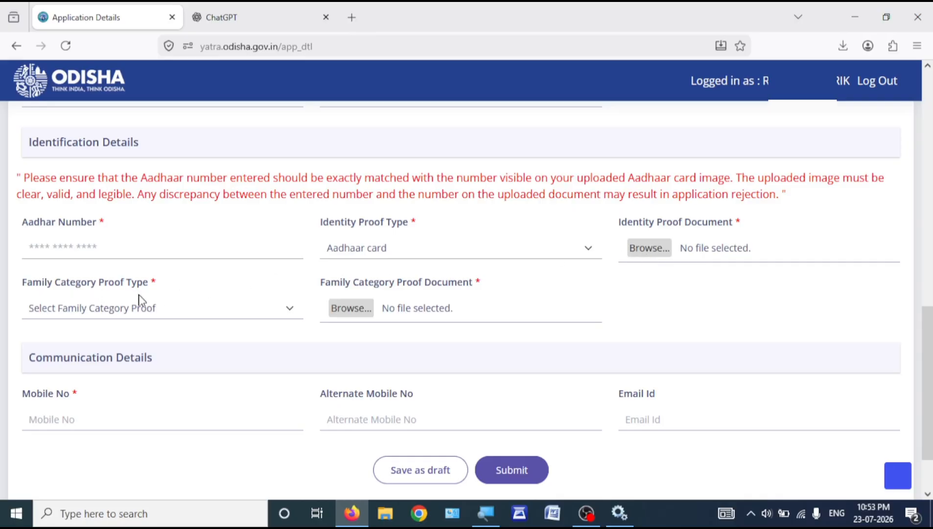
Try Antyodaya and Old Age pension as the family category proof type.
left_click(153, 311)
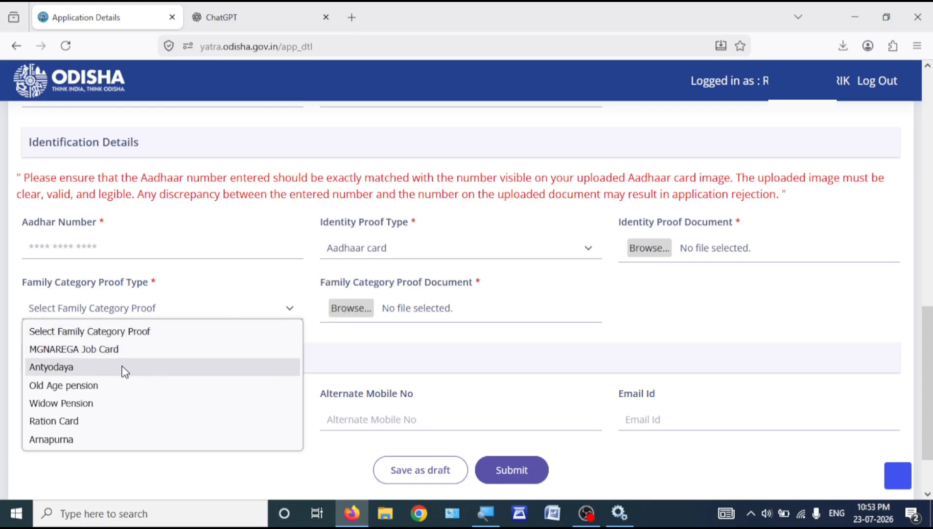
left_click(168, 373)
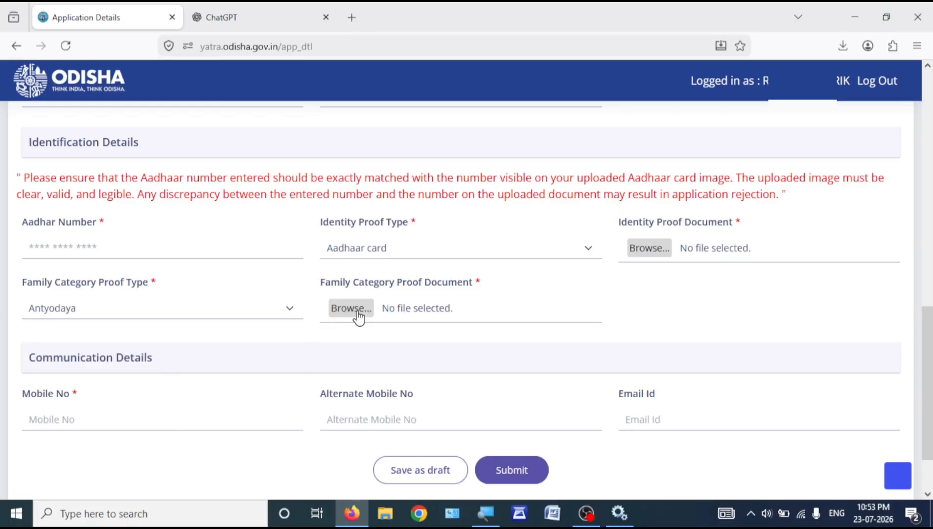
left_click(286, 310)
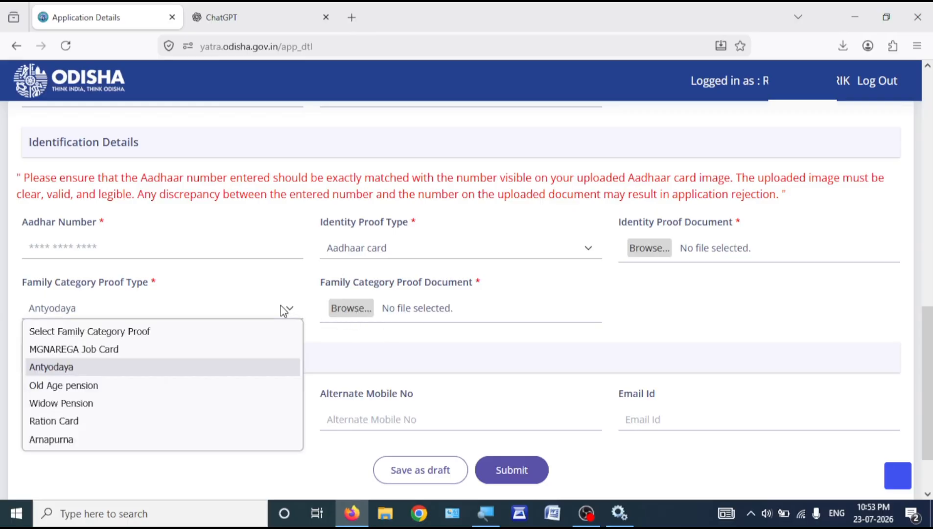
left_click(120, 392)
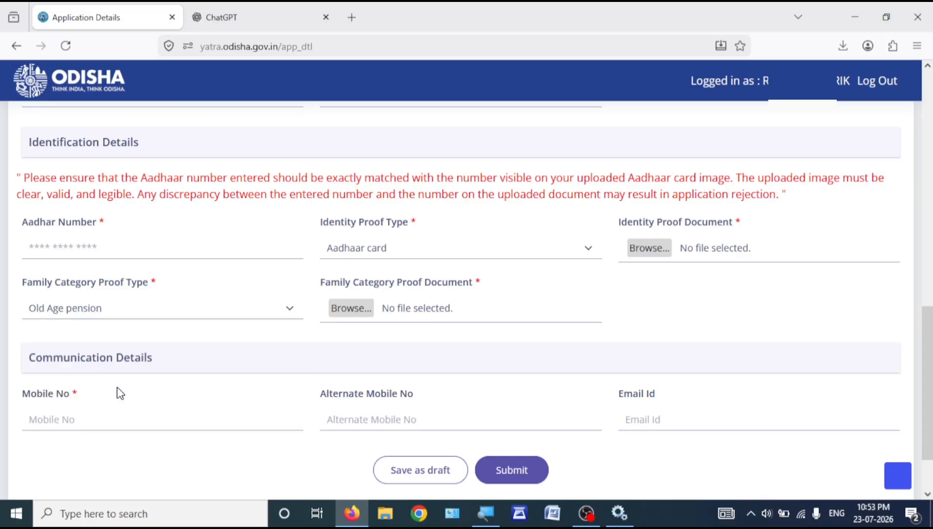
Set the family category proof type to Ration Card and submit the completed application.
left_click(283, 313)
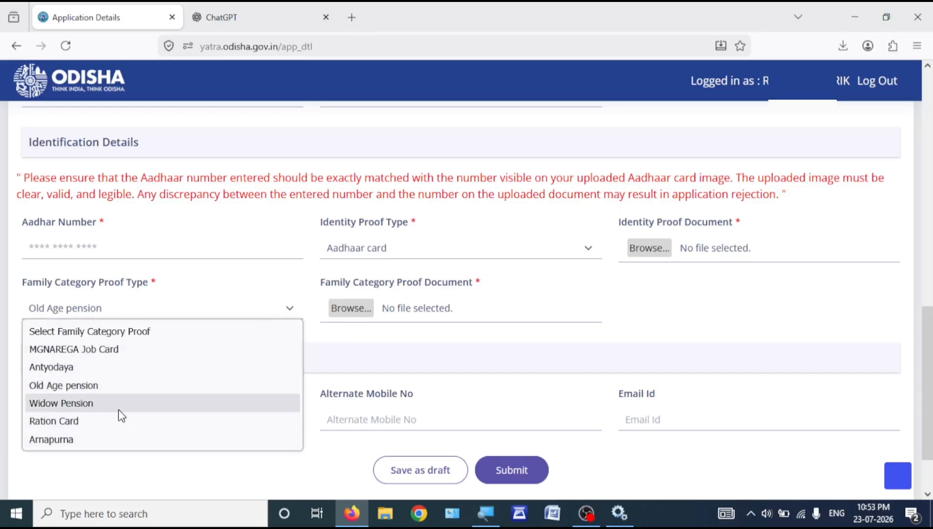
left_click(82, 422)
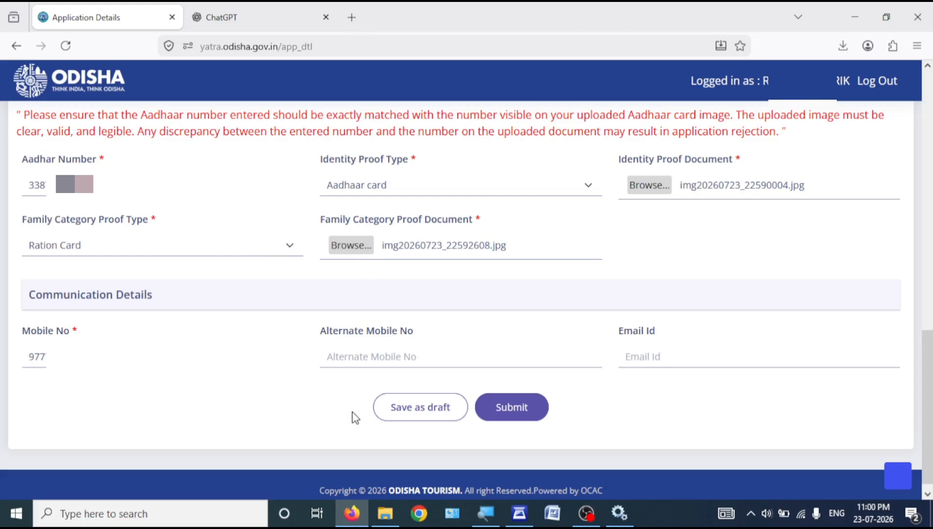
left_click(520, 417)
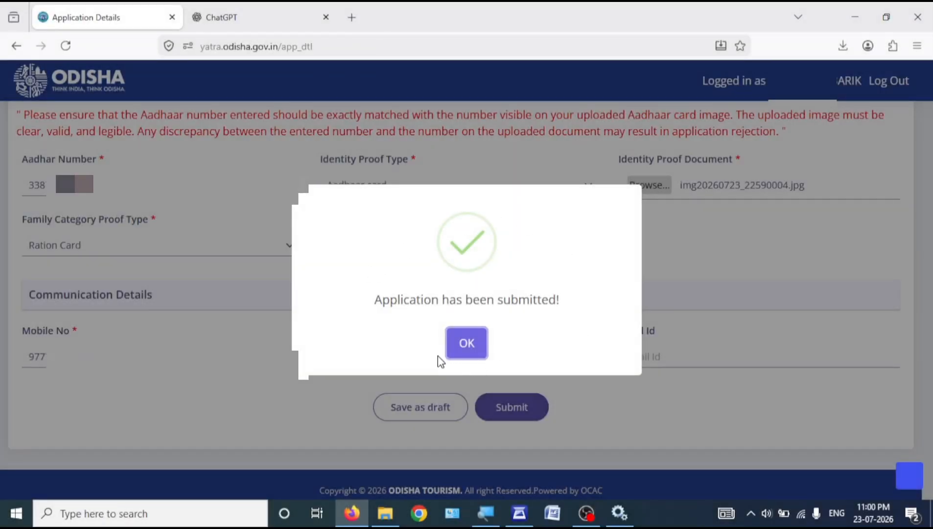
left_click(462, 342)
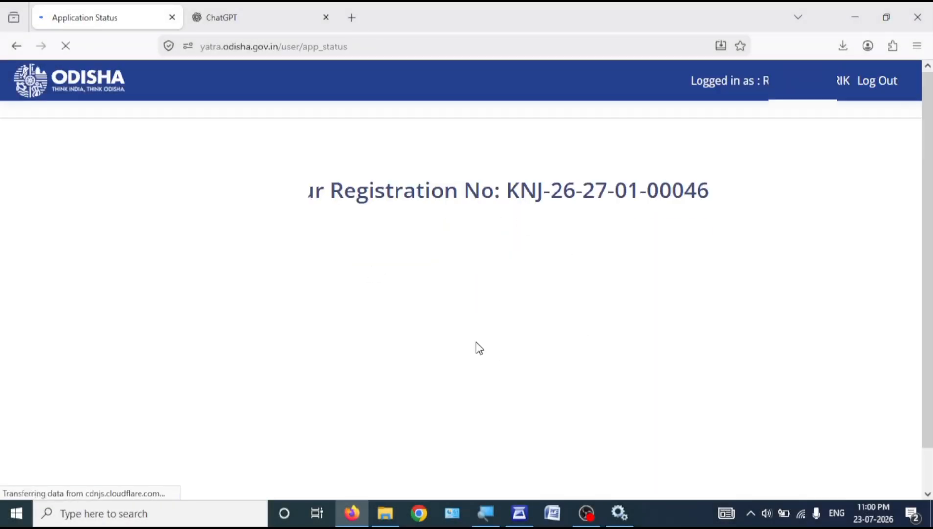